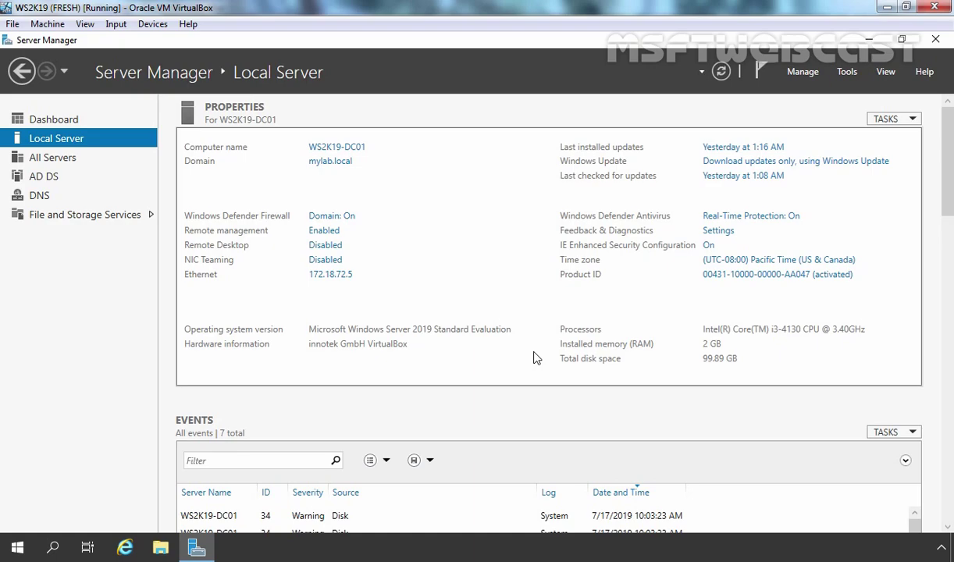
Open DNS Manager and display the root hints in the properties of server WS2K19-DC01
left_click(849, 75)
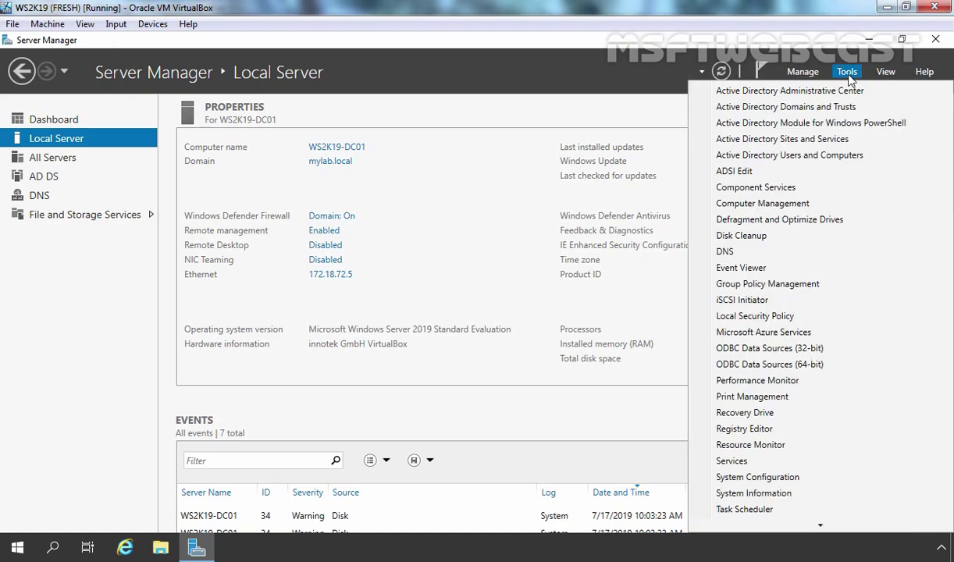
left_click(753, 254)
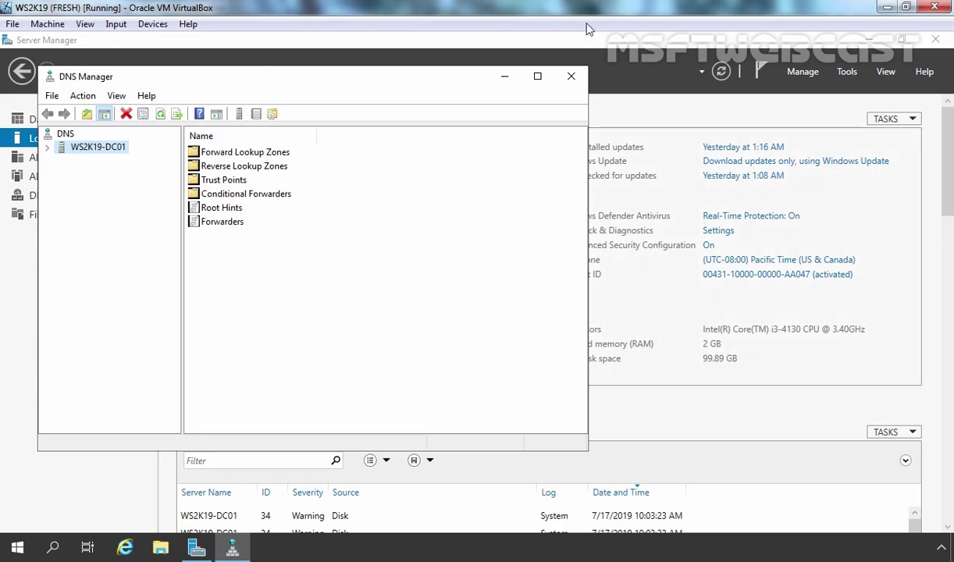
right_click(89, 153)
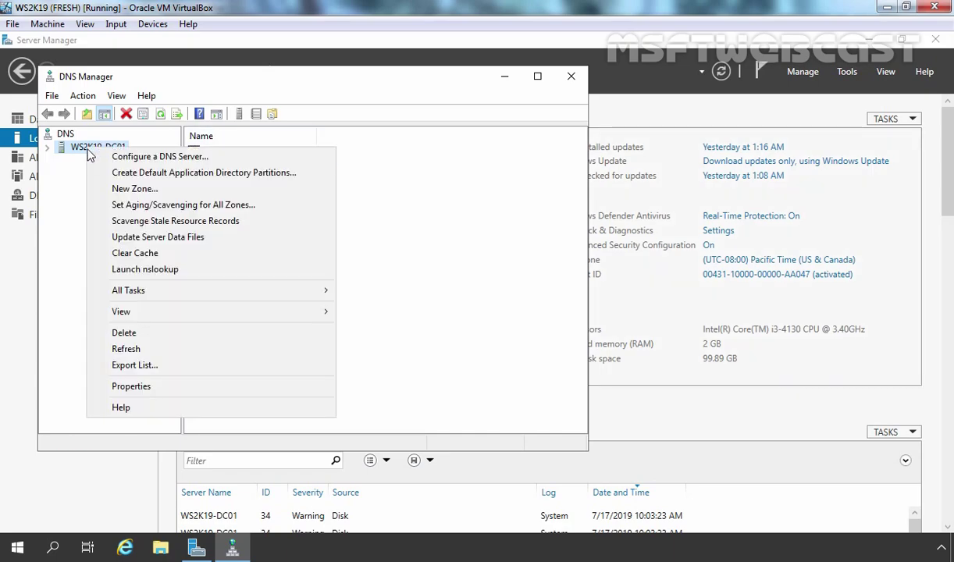
left_click(154, 391)
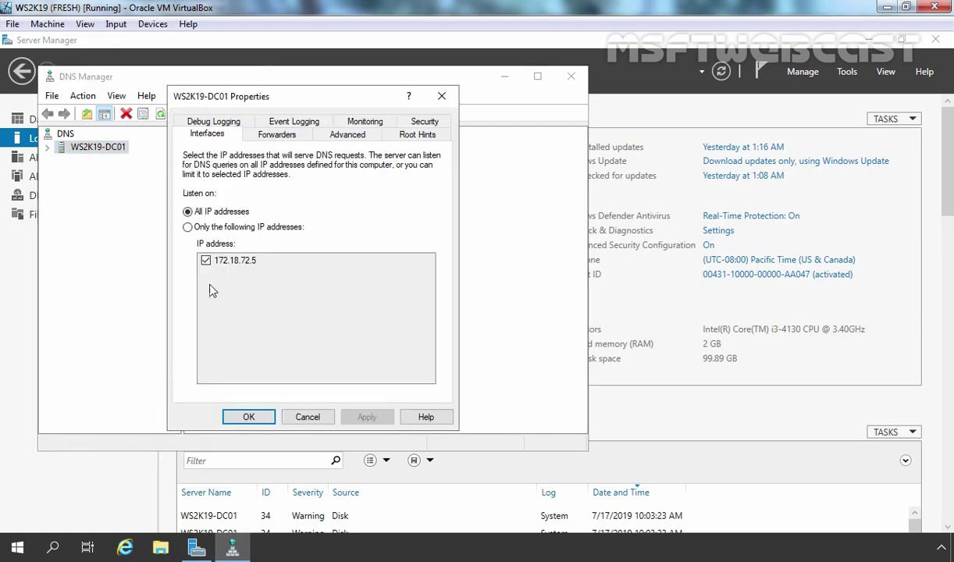
left_click(417, 134)
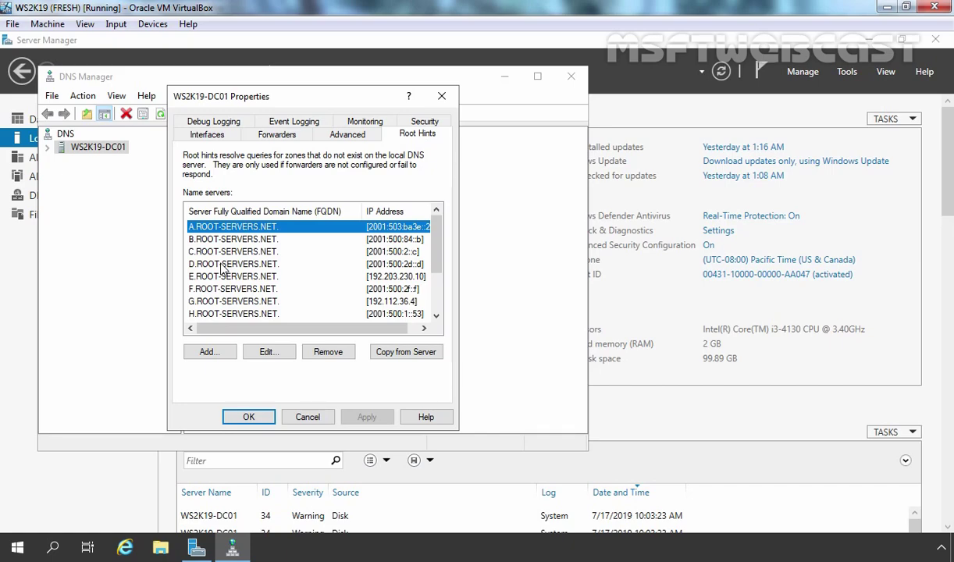
Remove all root hint name servers from WS2K19-DC01, apply the removal and close the server properties
left_click(328, 352)
left_click(329, 353)
left_click(330, 354)
left_click(331, 356)
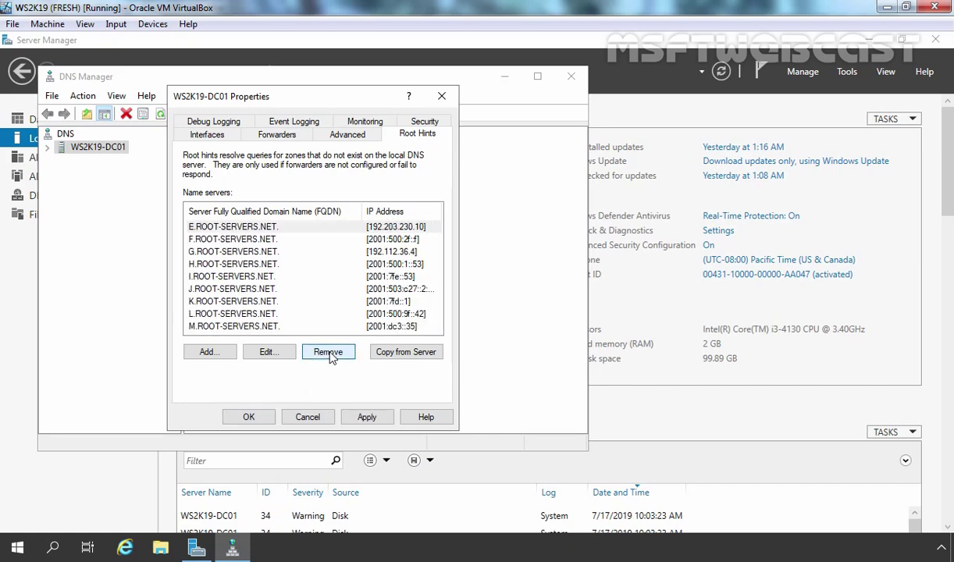
left_click(327, 352)
left_click(328, 352)
left_click(328, 352)
left_click(328, 352)
left_click(328, 352)
left_click(328, 352)
left_click(327, 352)
left_click(328, 352)
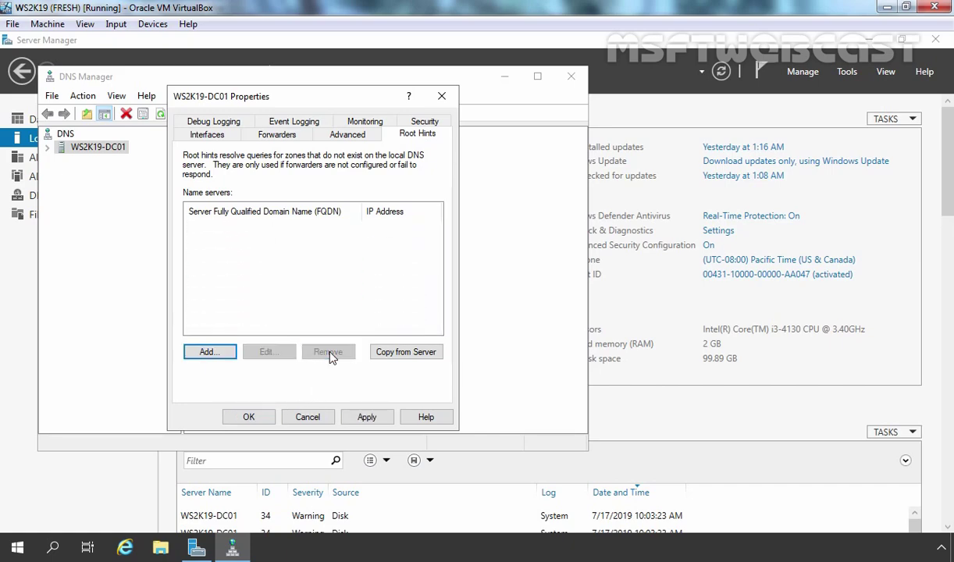
left_click(370, 418)
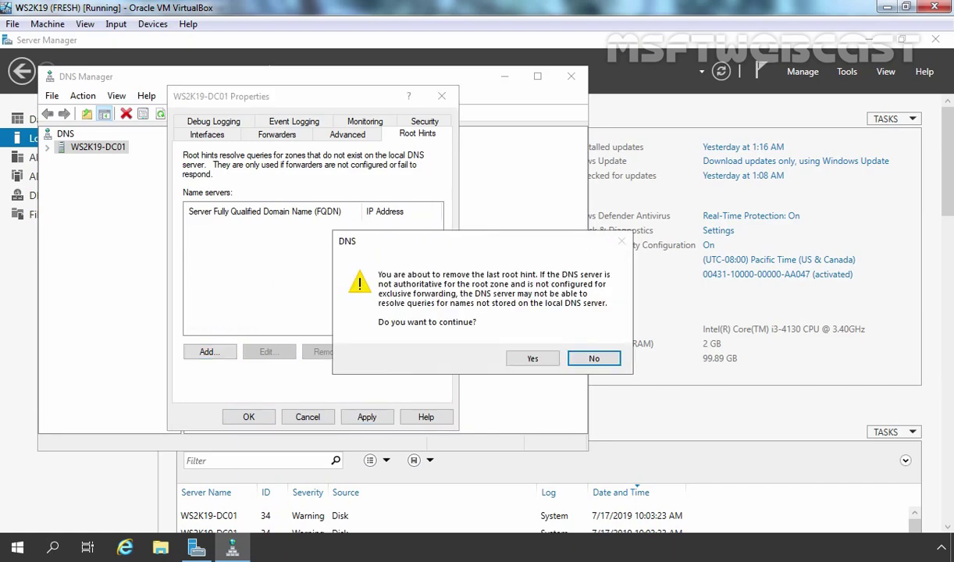
left_click(531, 358)
left_click(248, 417)
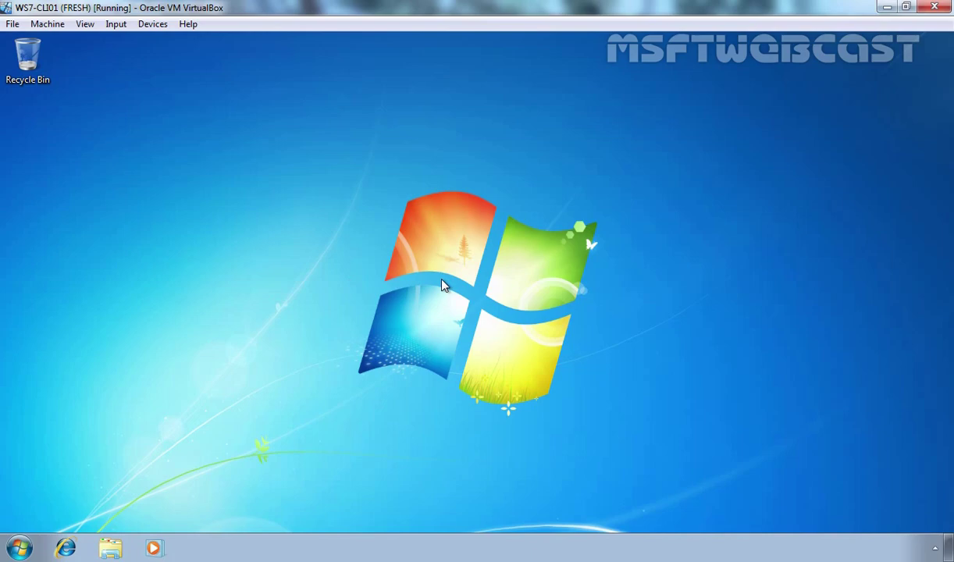
On the WS7-CLI01 client, run ncpa.cpl and examine the Local Area Connection's IPv4 DNS settings, leaving the network windows closed
key("super+r")
type("ncpa.cpl")
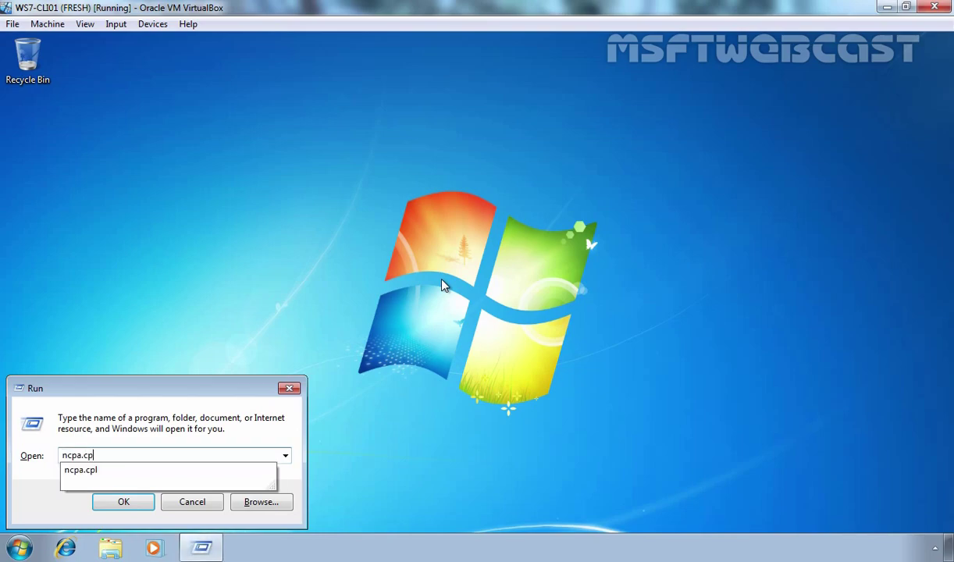
key("Return")
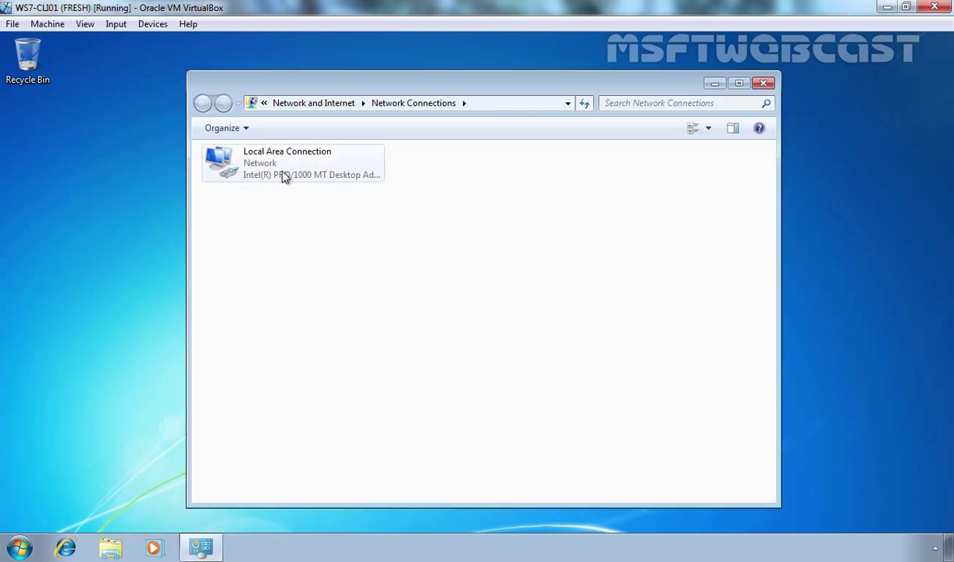
right_click(285, 177)
left_click(328, 311)
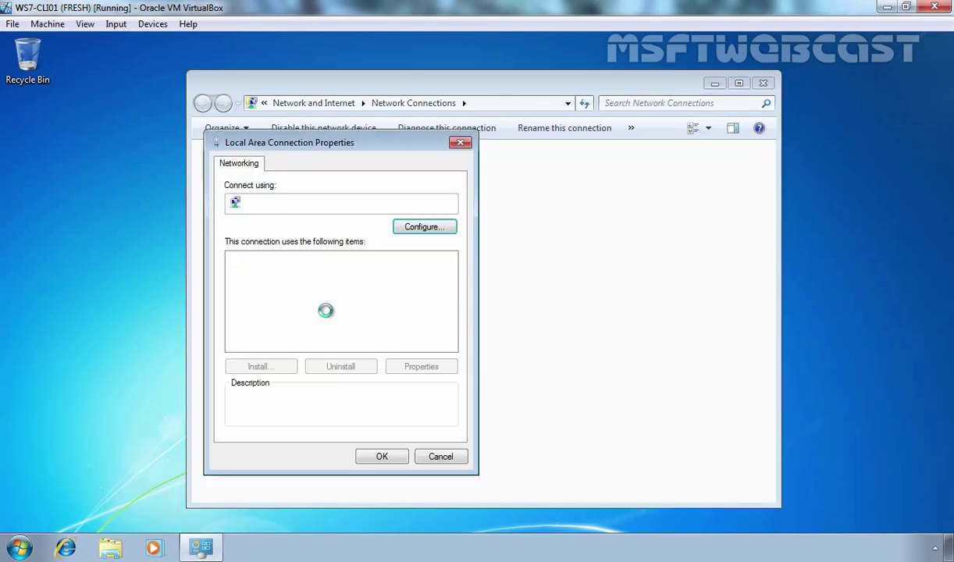
left_click(324, 307)
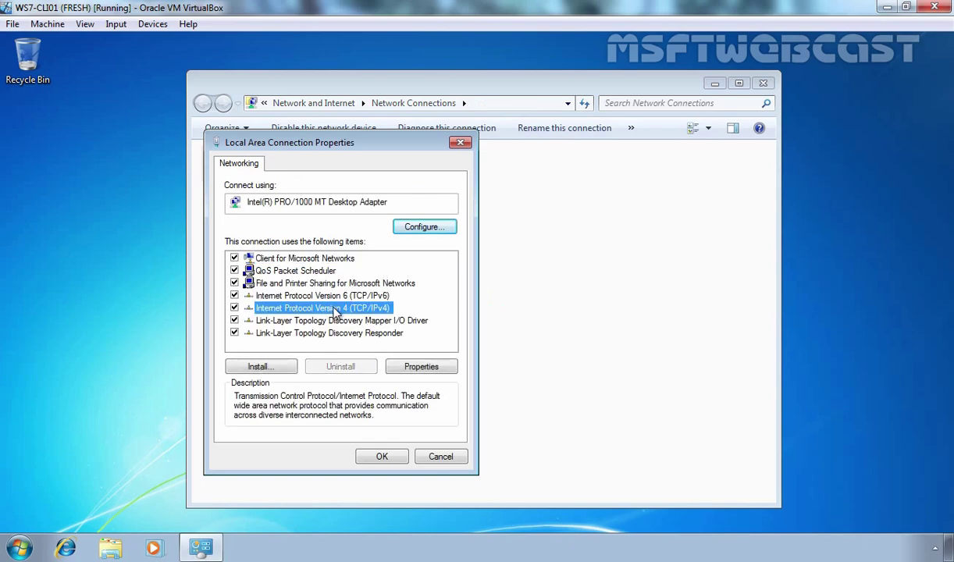
left_click(420, 367)
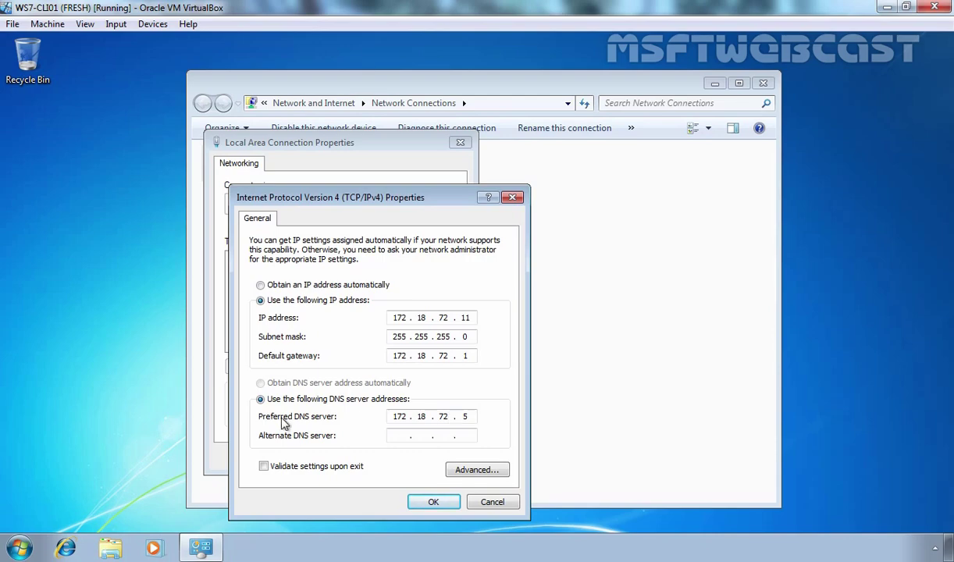
left_click(432, 502)
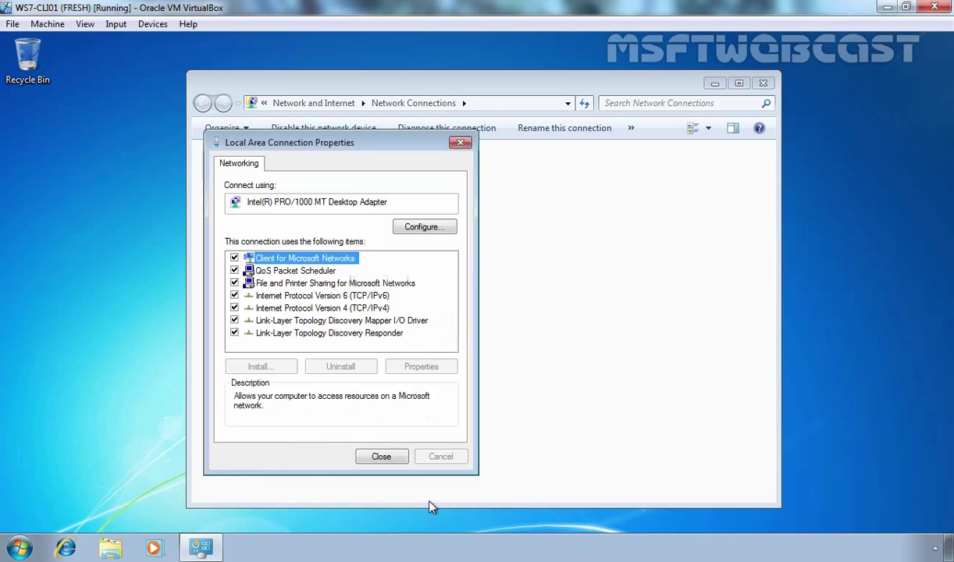
left_click(383, 457)
left_click(763, 83)
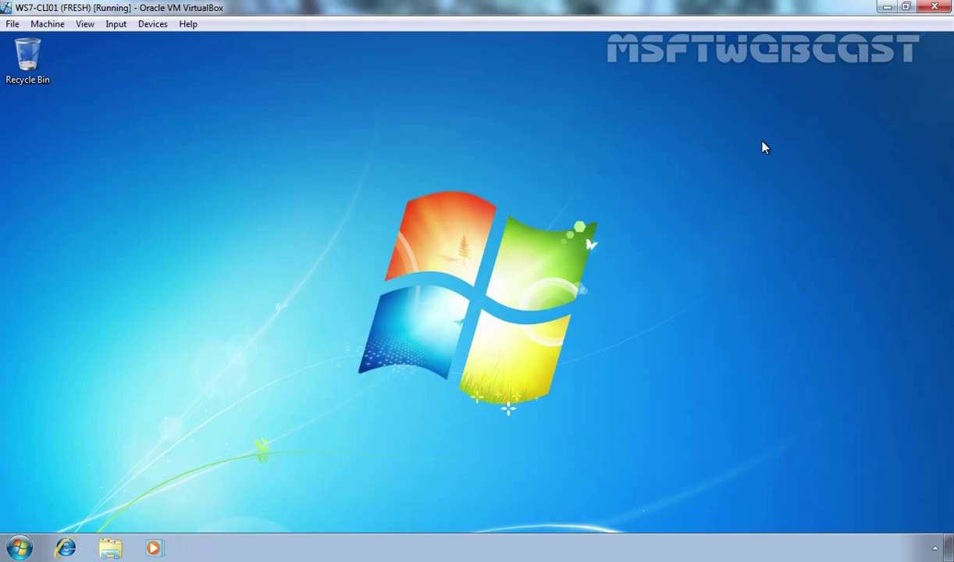
key("super+r")
type("cmd")
key("Return")
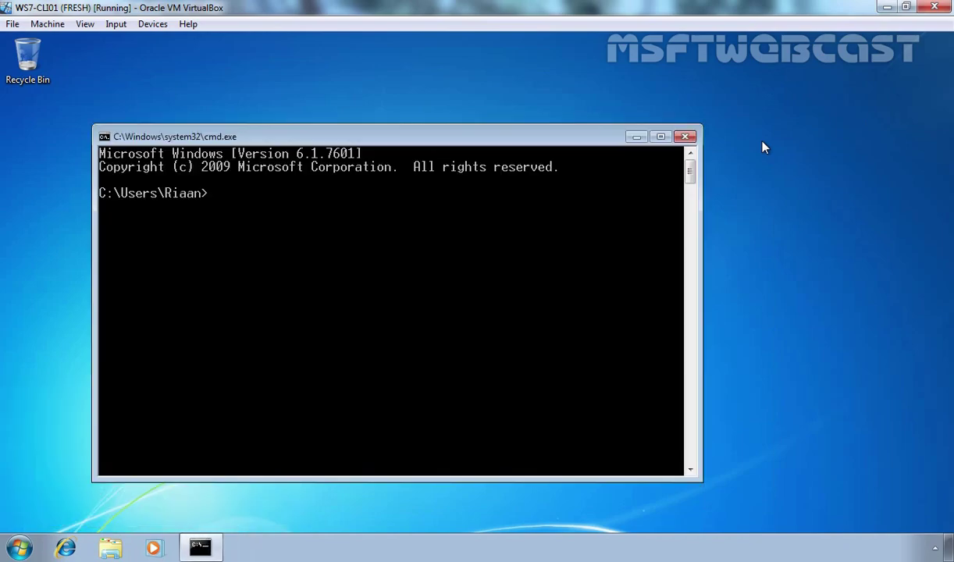
type("ping www.google.com")
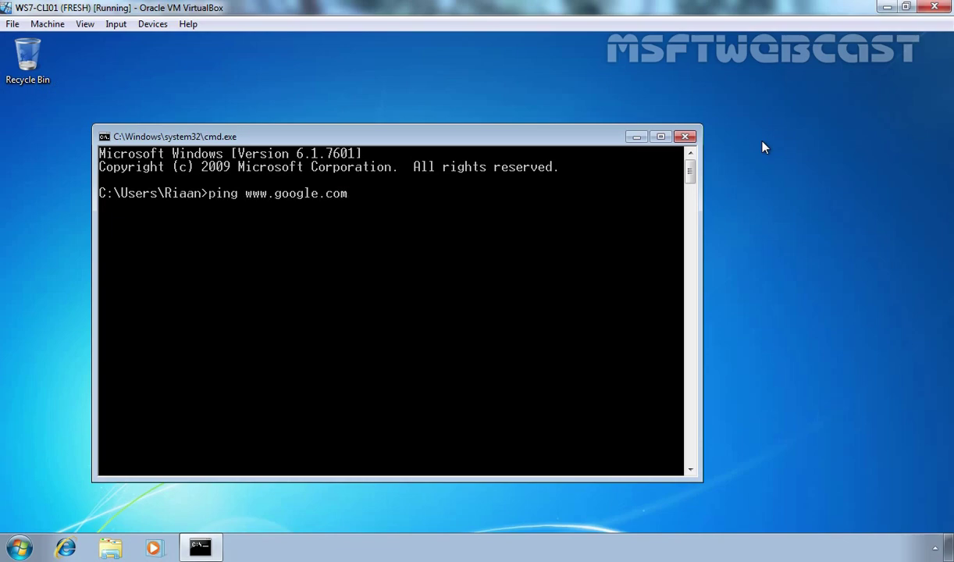
key("Return")
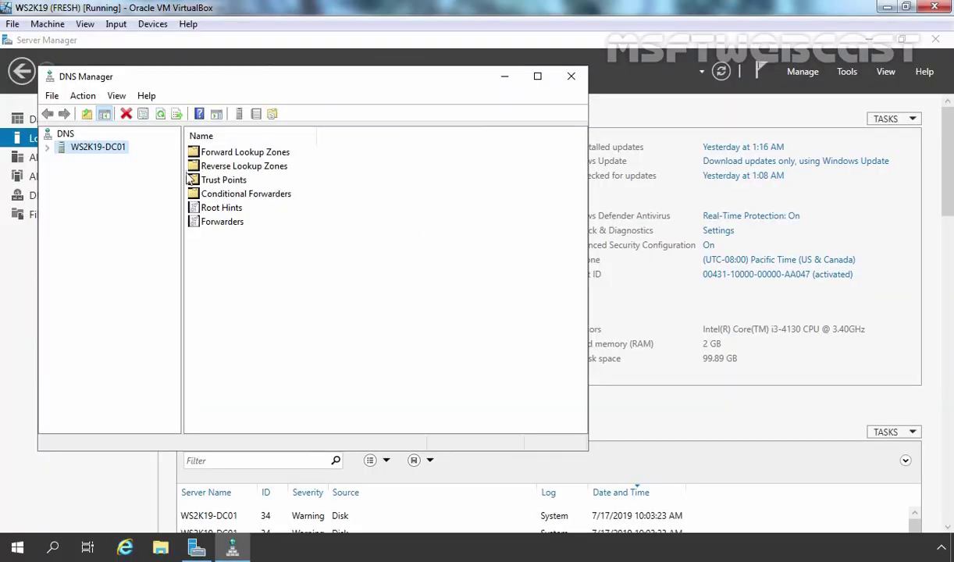
On the DNS server, add 8.8.8.8 as a forwarder in the properties of WS2K19-DC01
right_click(98, 152)
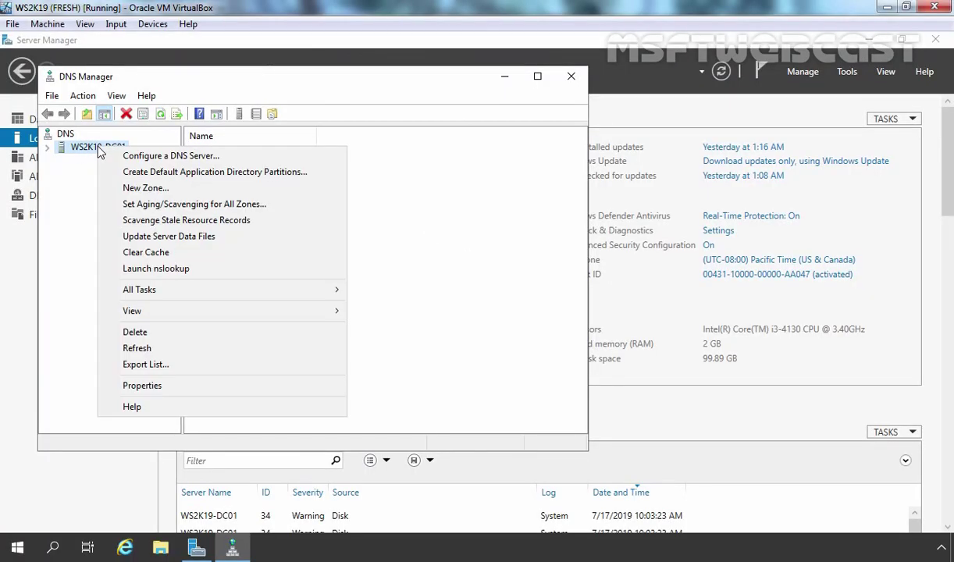
left_click(135, 386)
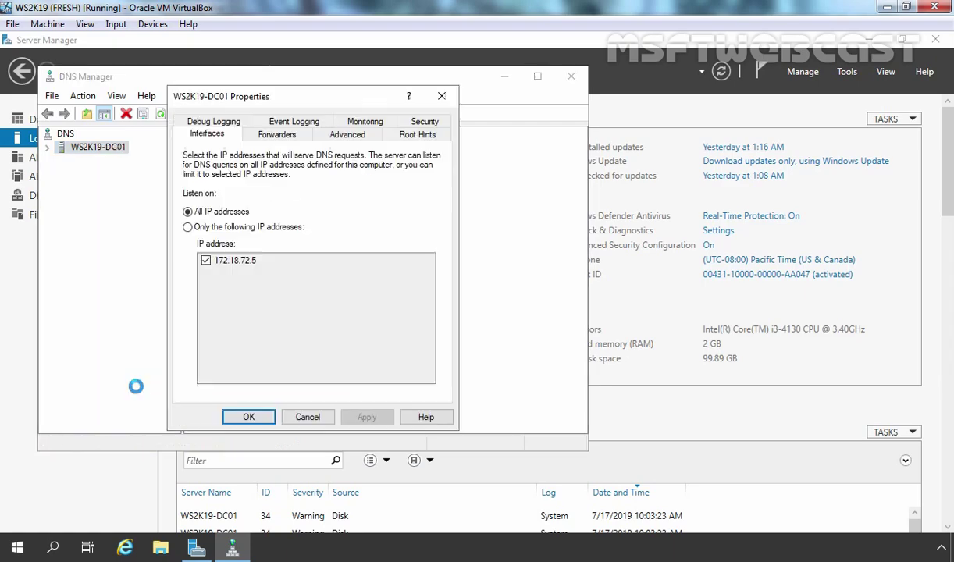
left_click(279, 137)
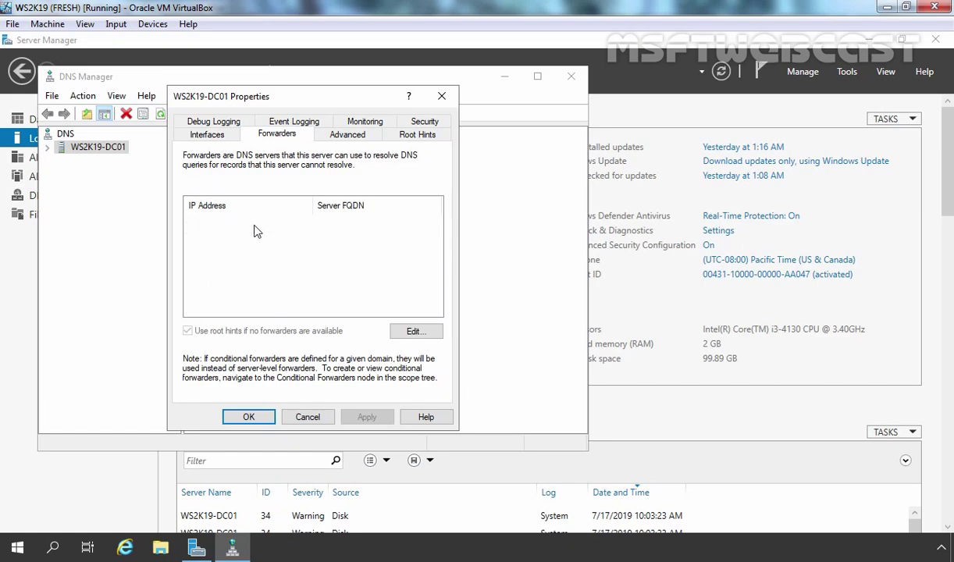
left_click(413, 332)
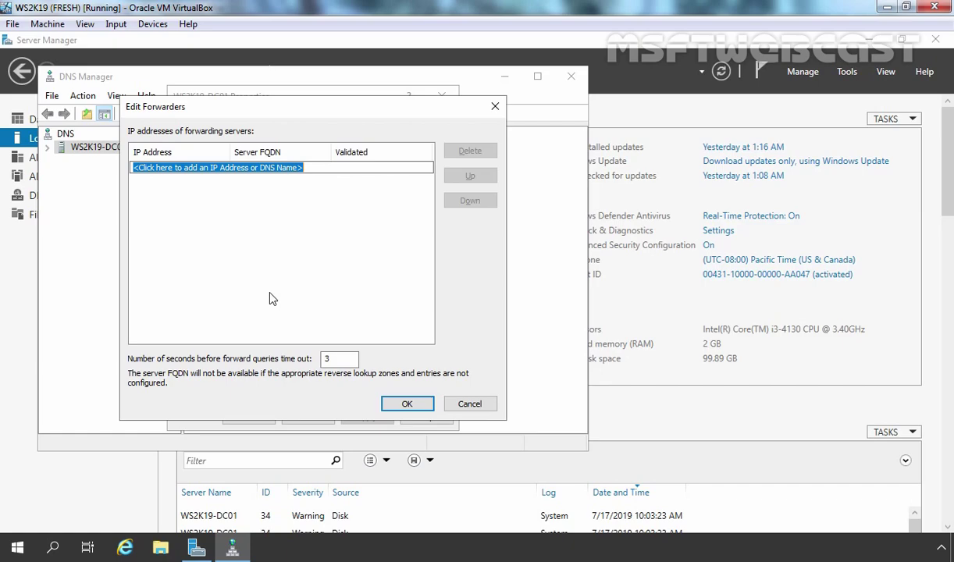
type("8.8.8.8")
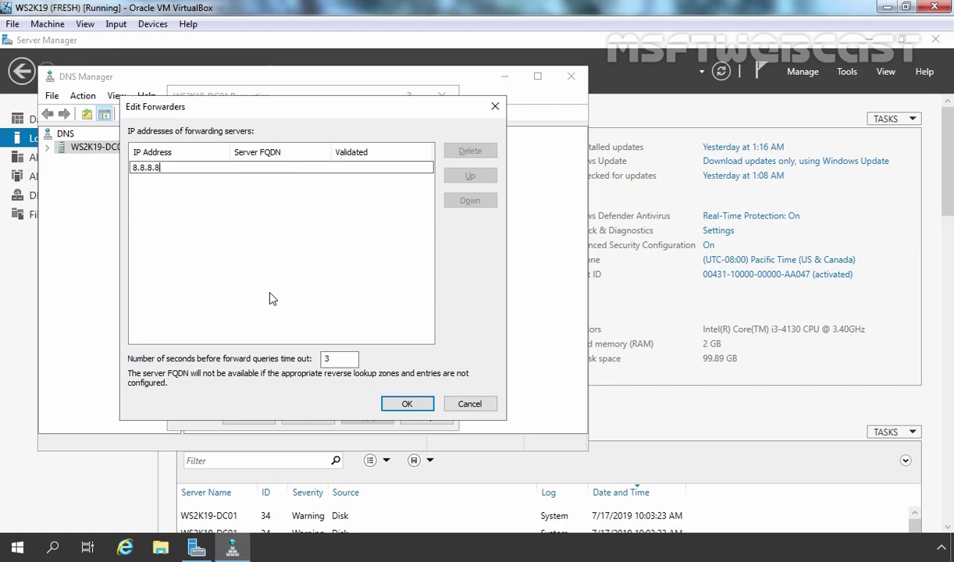
key("Return")
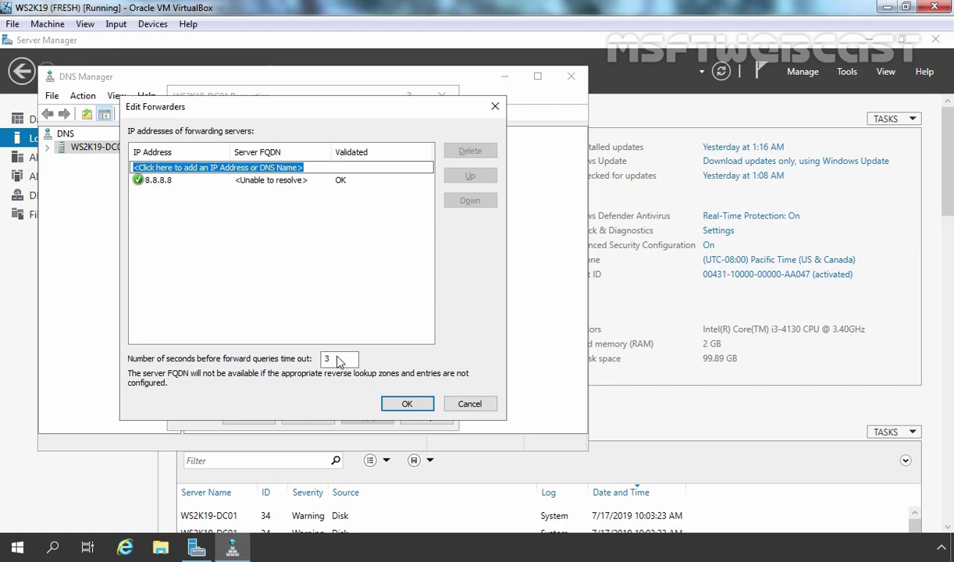
Set the forward query timeout to 1 second and confirm the forwarder settings
left_click(147, 179)
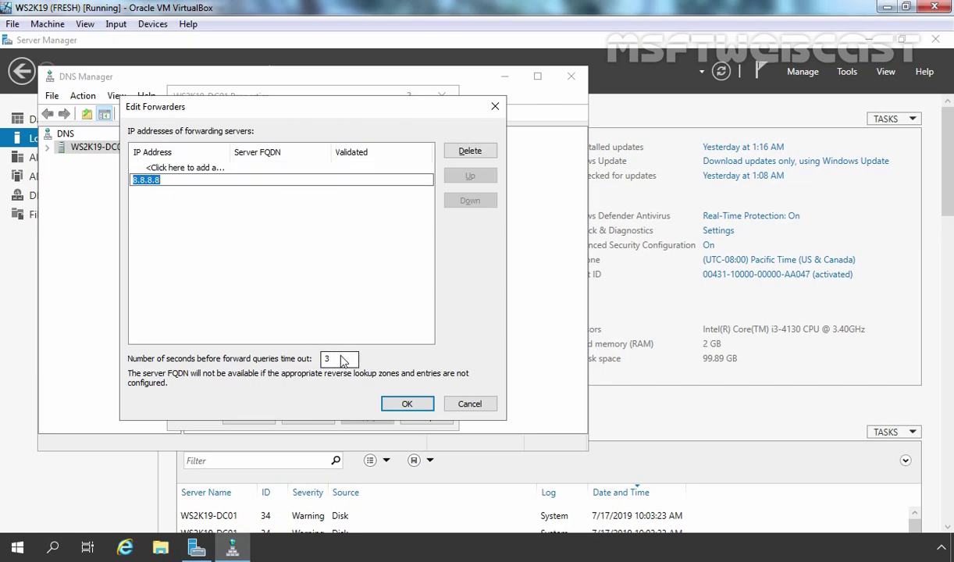
left_click(342, 360)
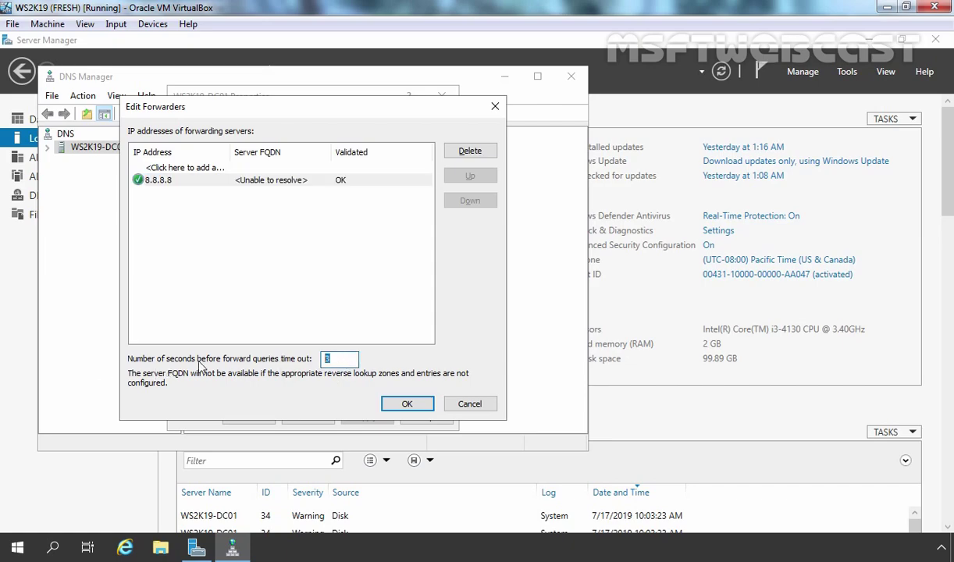
type("1")
left_click(406, 404)
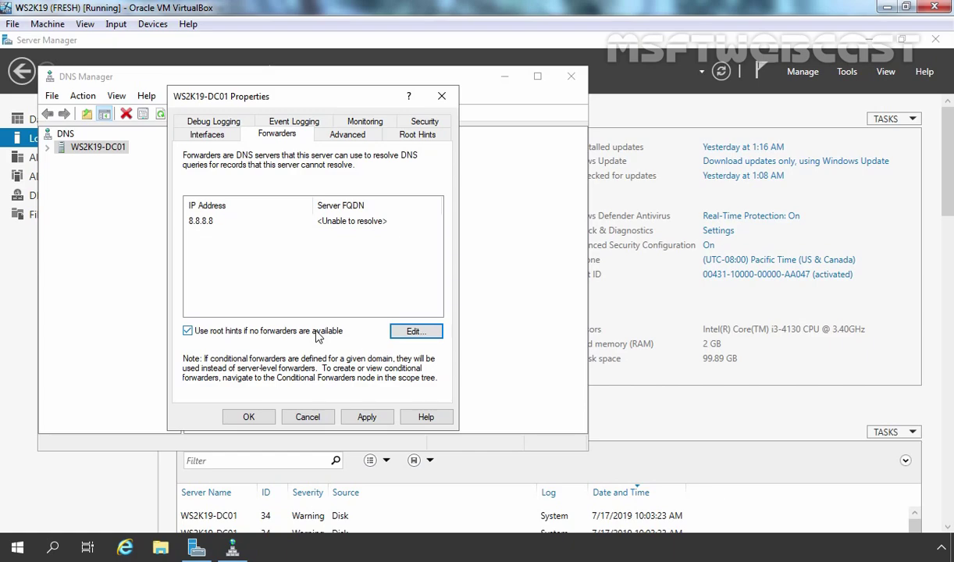
Disable using root hints when no forwarders are available, apply the change and close the server properties
key("Tab")
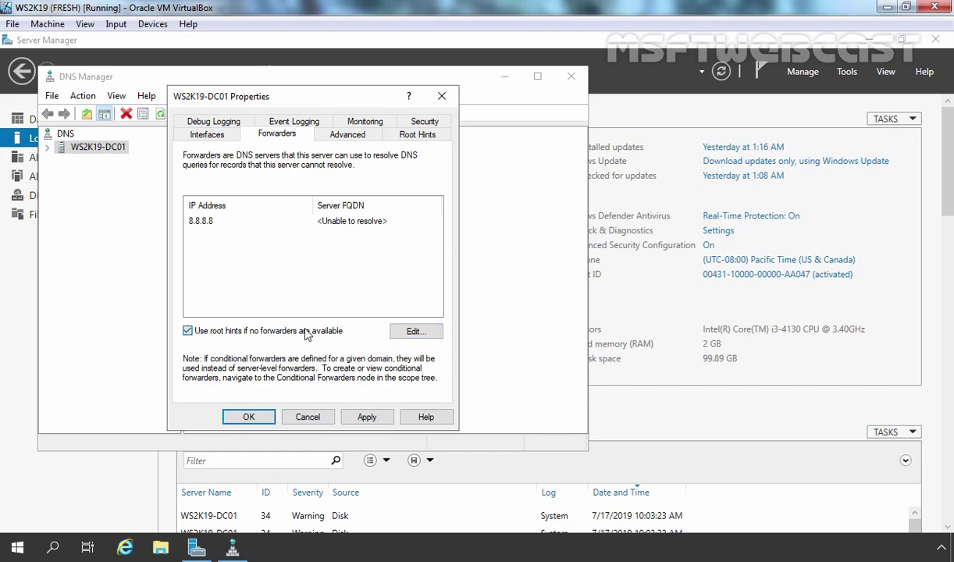
left_click(306, 331)
left_click(366, 417)
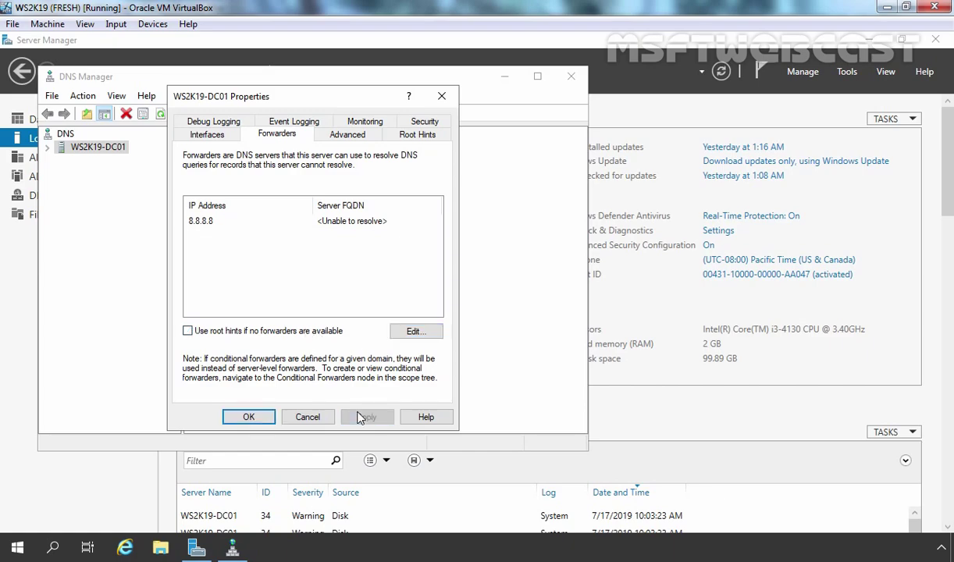
left_click(256, 417)
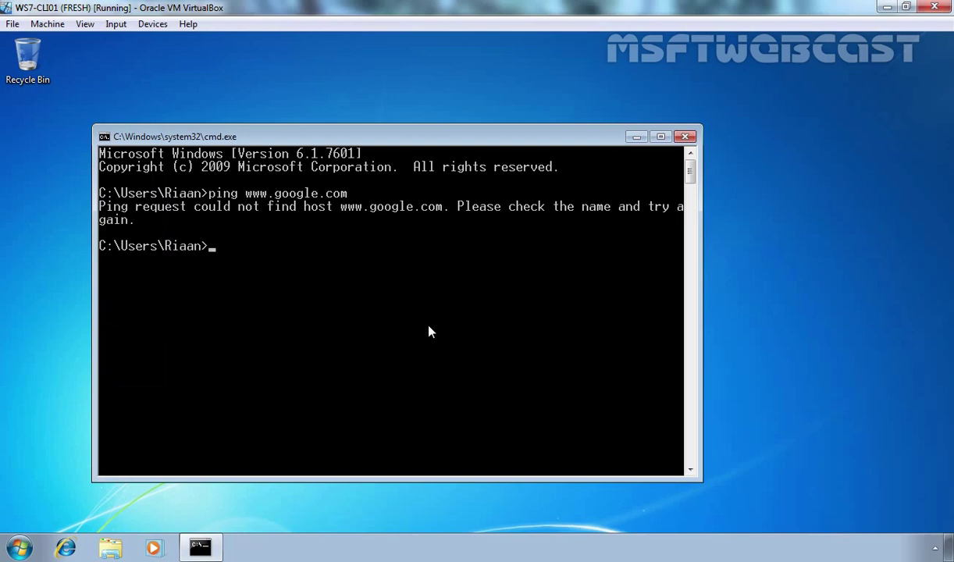
key("Up")
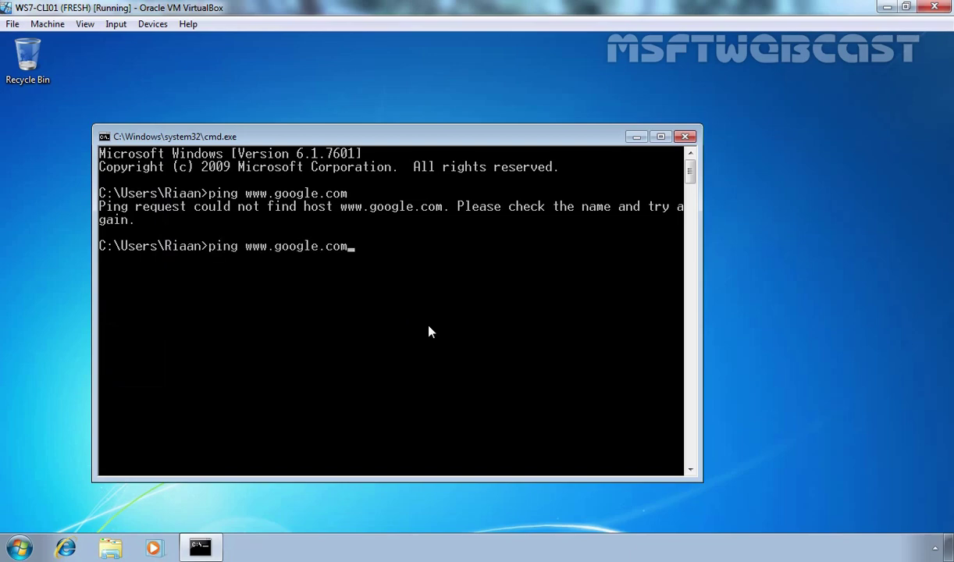
key("Return")
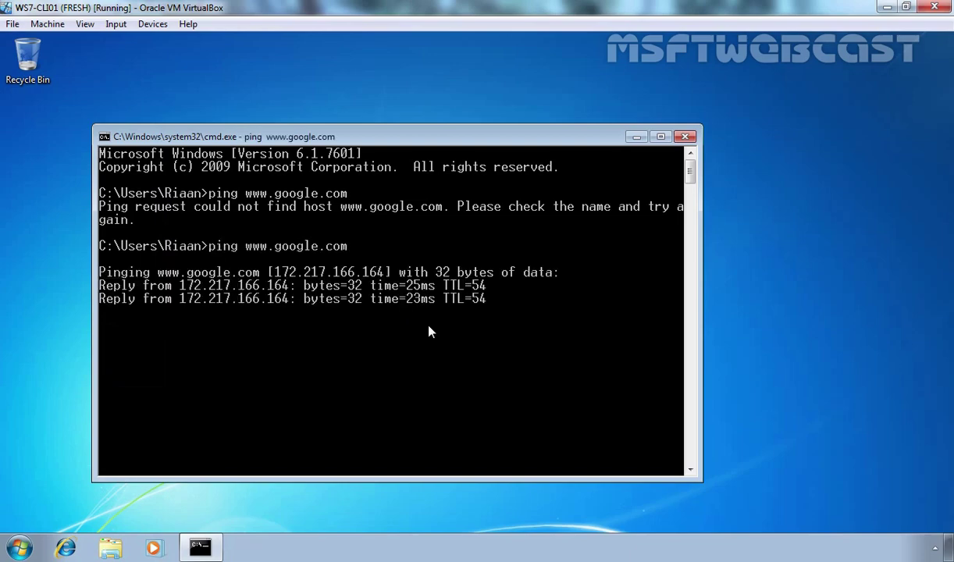
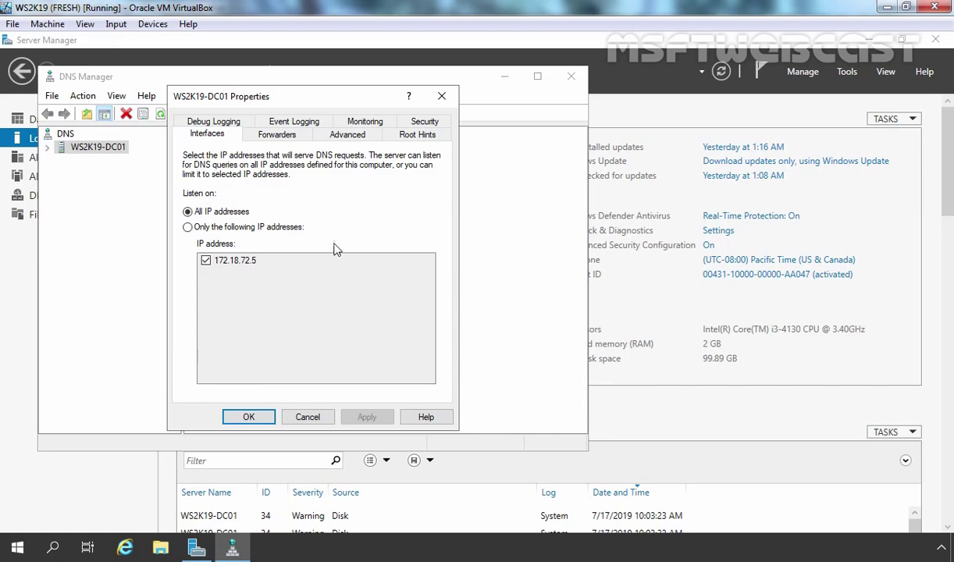
Enable using root hints when no forwarders are available in the forwarder settings of WS2K19-DC01
left_click(278, 135)
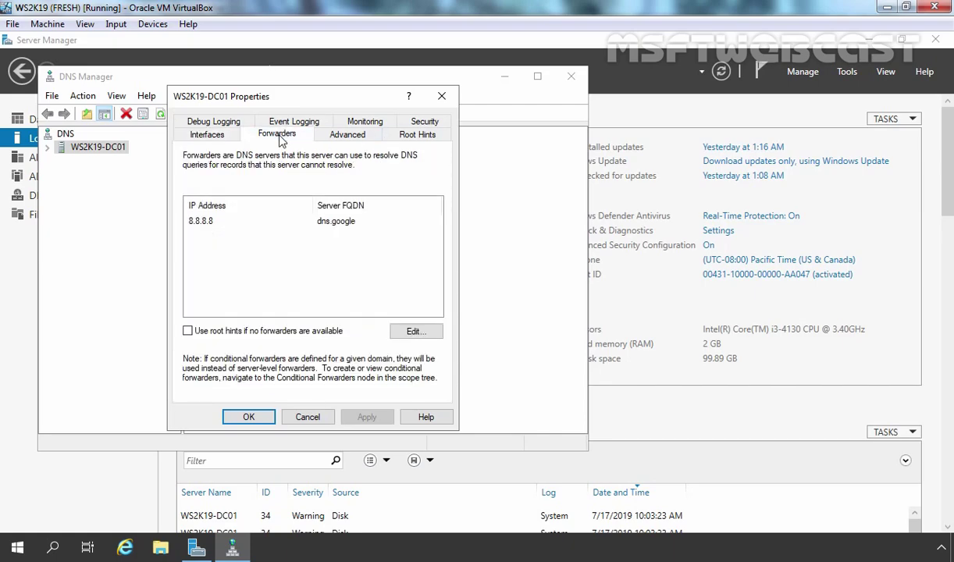
left_click(187, 332)
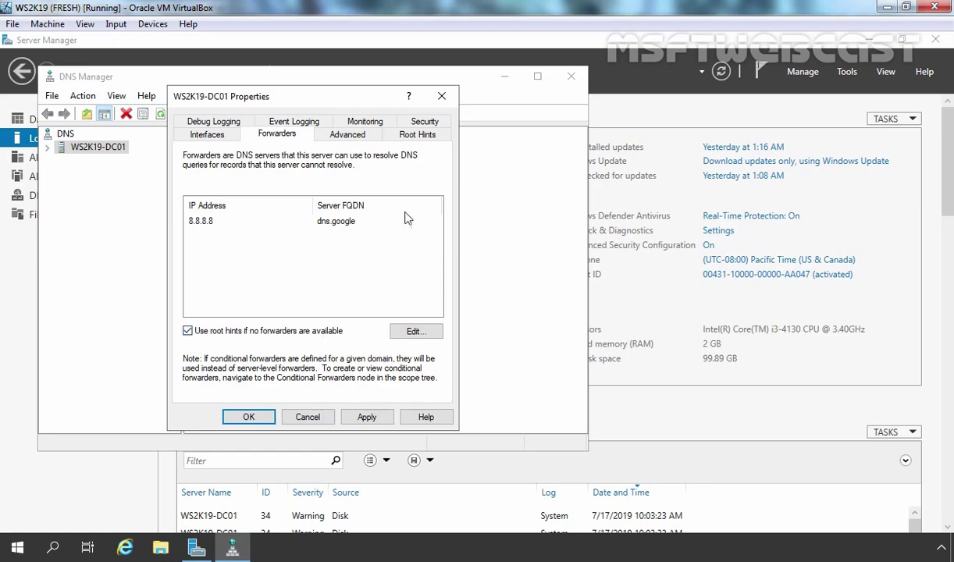
Copy the root hints from the server 8.8.8.8 into the empty name server list of WS2K19-DC01
left_click(414, 136)
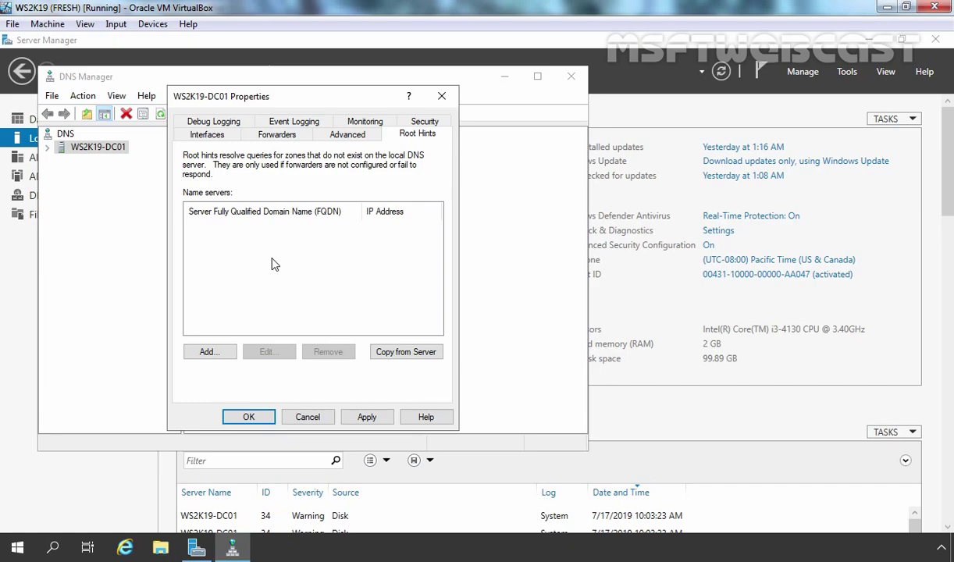
left_click(209, 352)
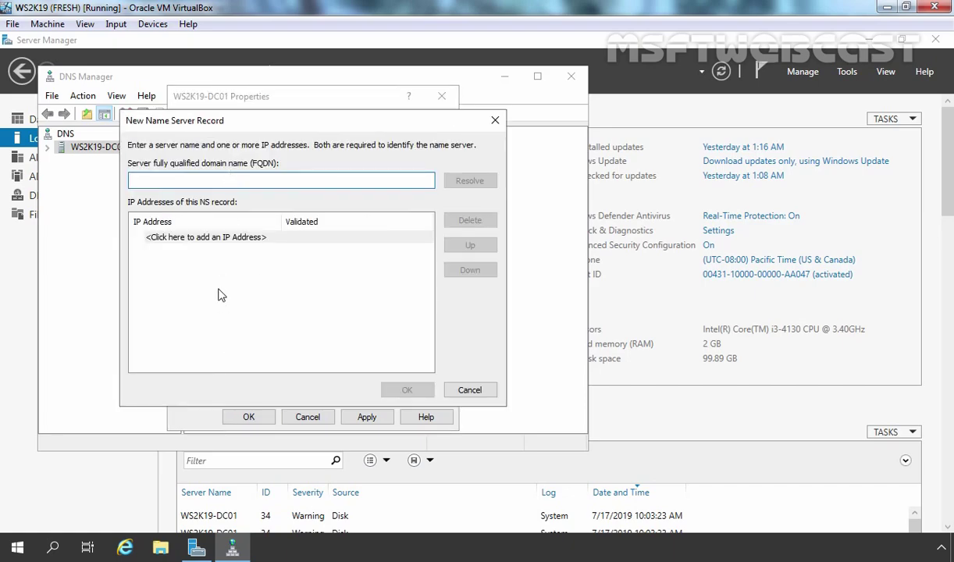
left_click(469, 391)
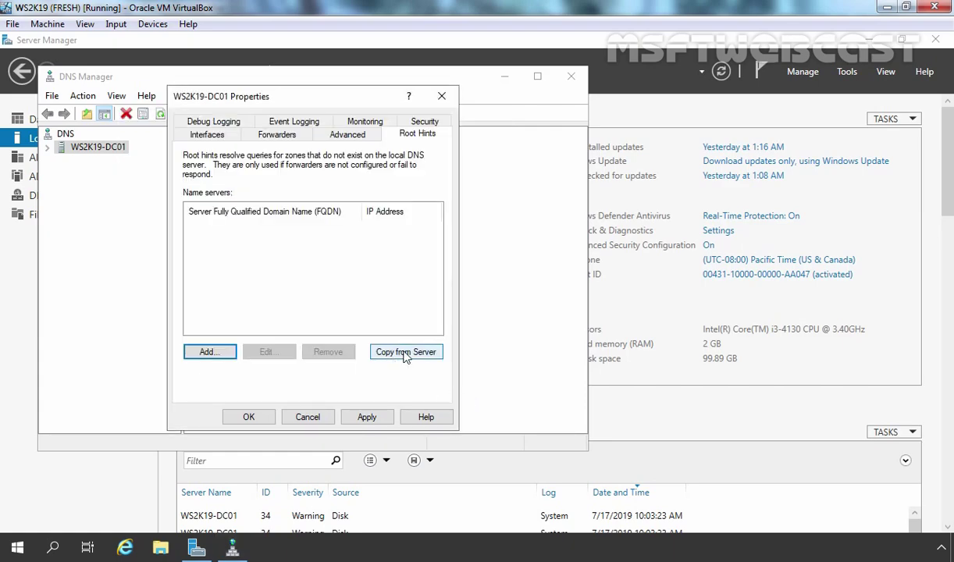
left_click(401, 353)
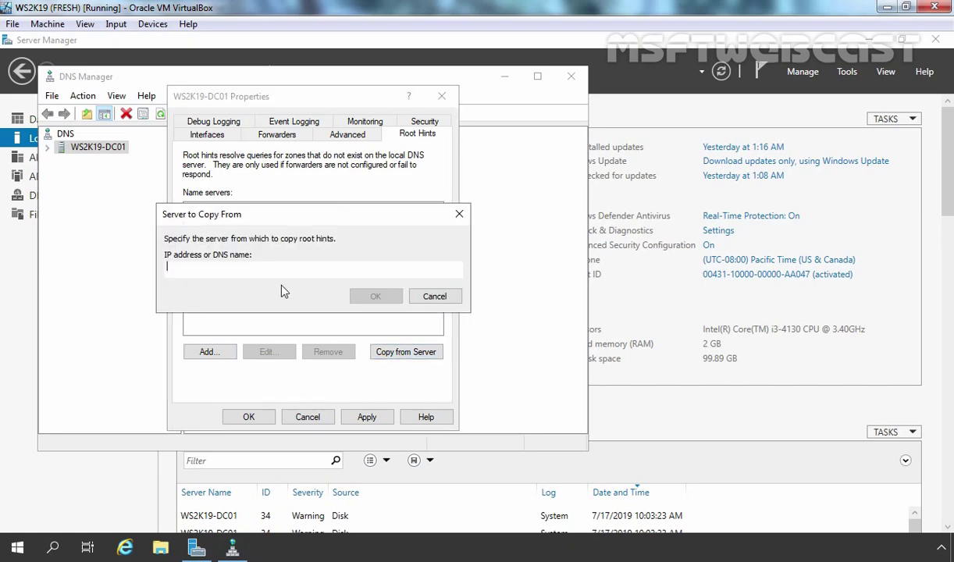
type("8.8.8.8")
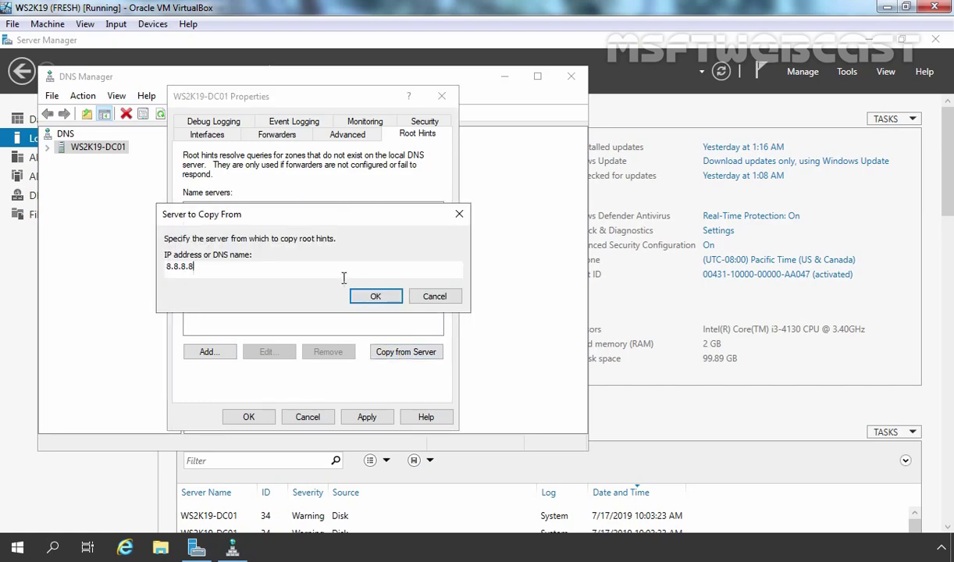
left_click(368, 298)
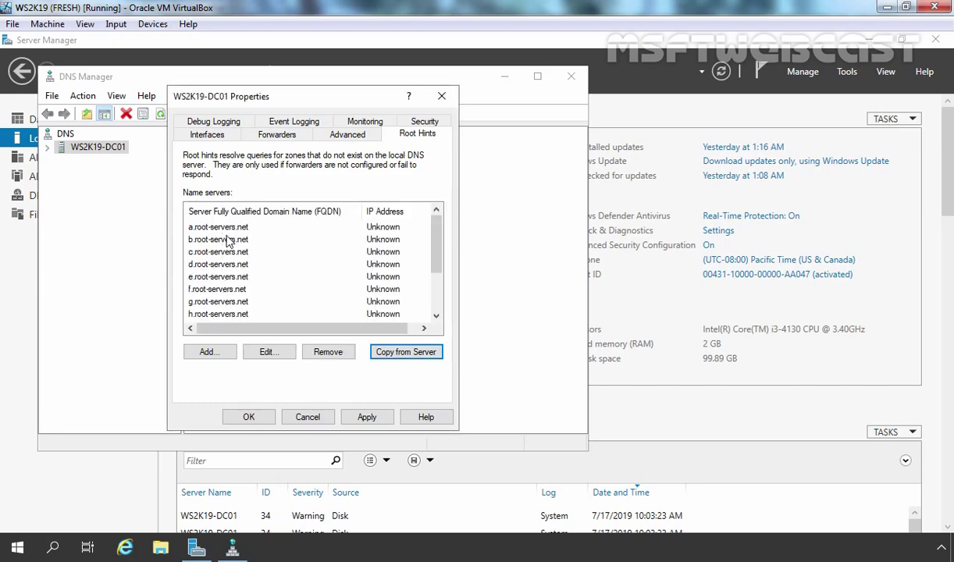
Resolve the IP address of the a.root-servers.net root hint and save its name server record
scroll(227, 242, "down", 2)
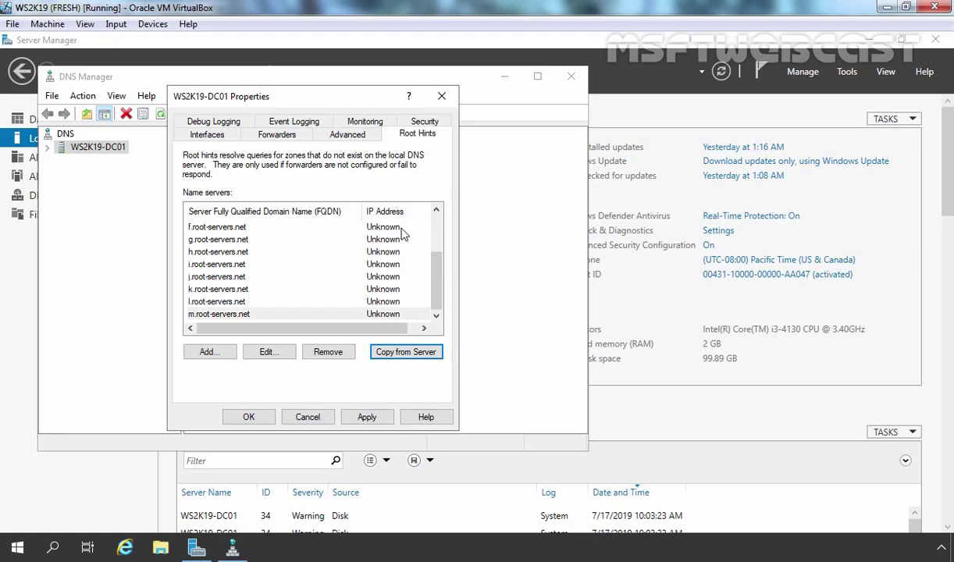
scroll(203, 227, "up", 2)
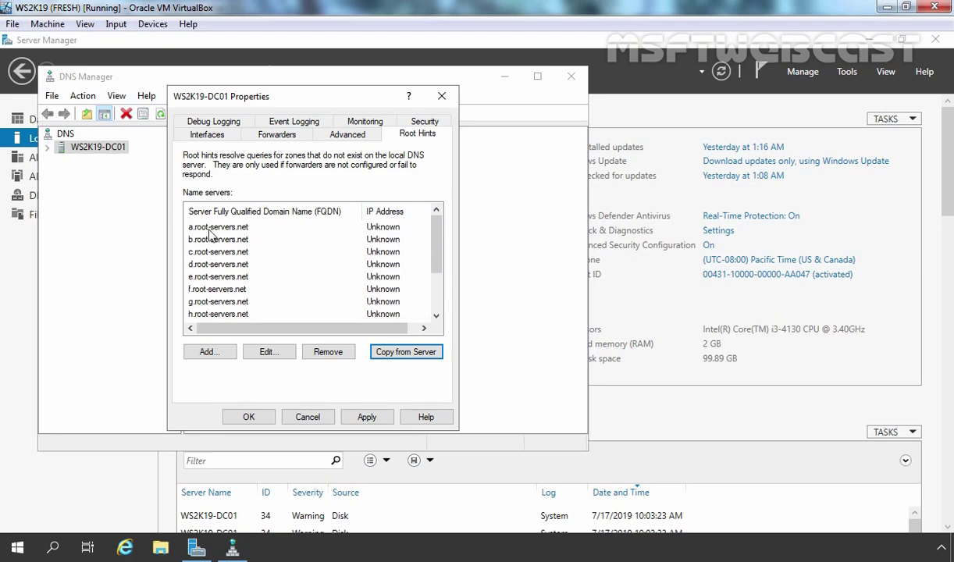
left_click(201, 226)
left_click(266, 352)
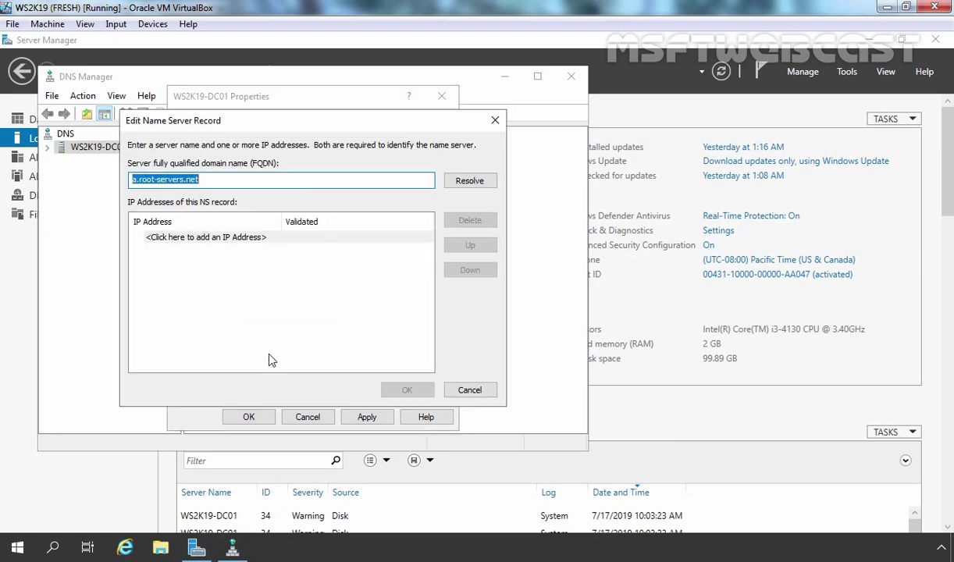
left_click(469, 180)
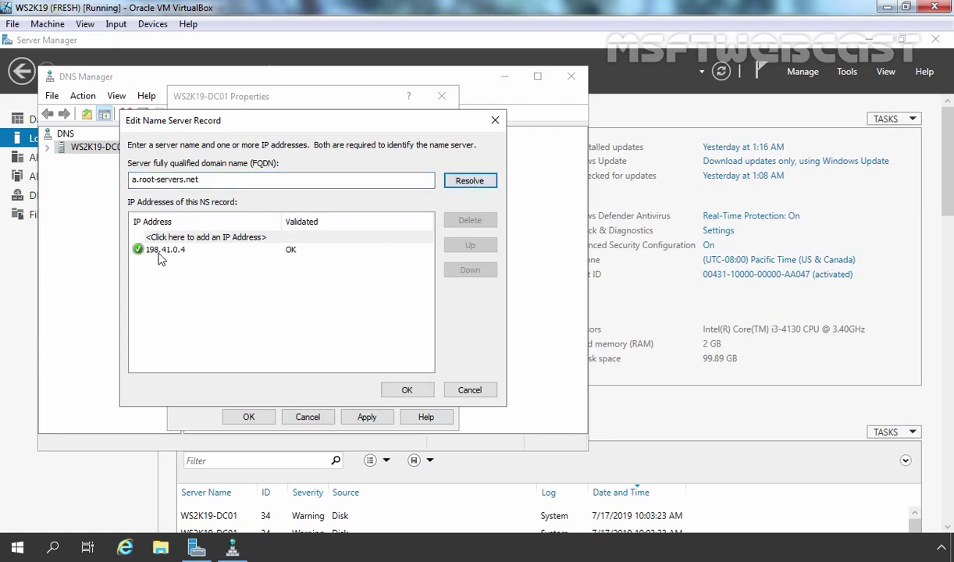
left_click(408, 390)
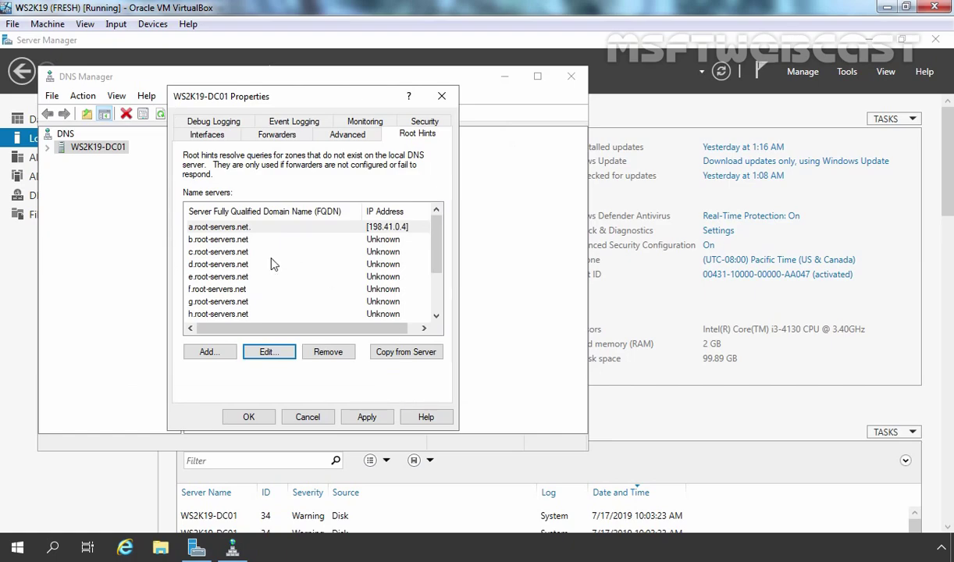
Resolve the IP address of the b.root-servers.net root hint, save its record and apply the server property changes
left_click(223, 240)
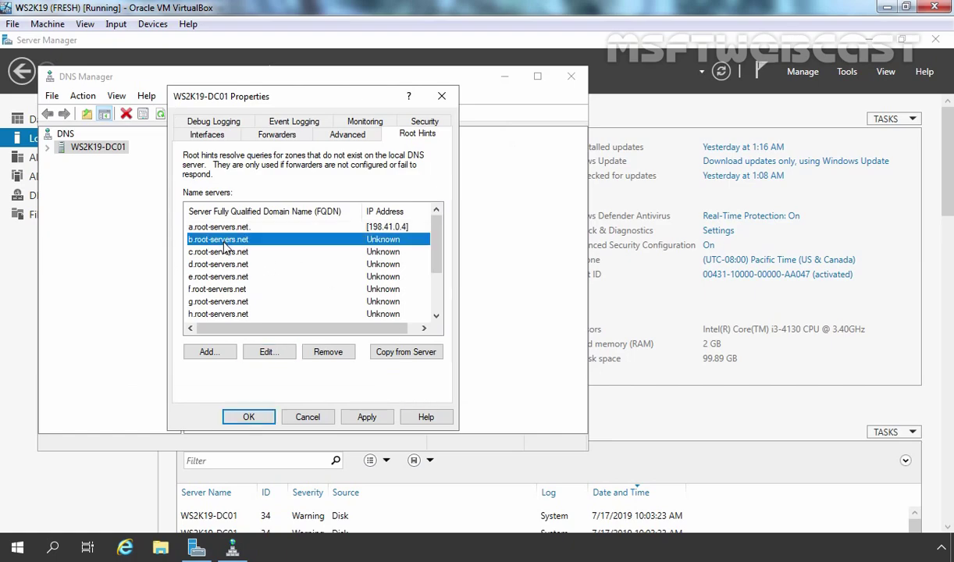
left_click(266, 352)
left_click(463, 186)
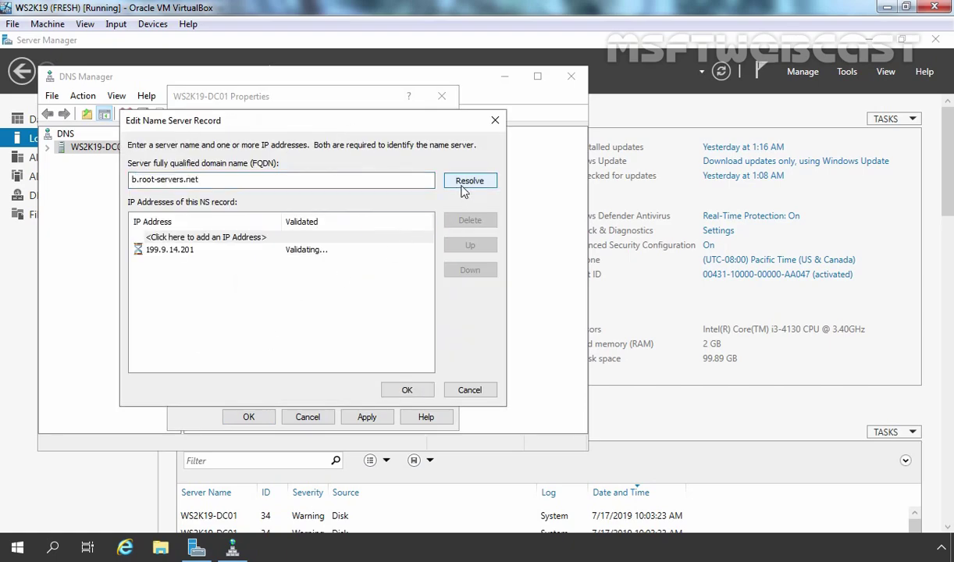
left_click(406, 390)
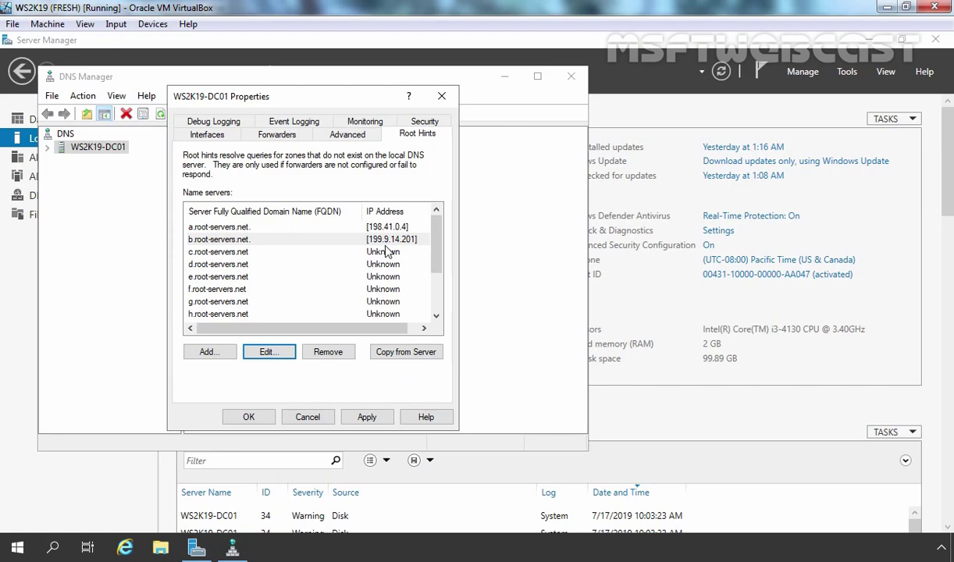
left_click(366, 416)
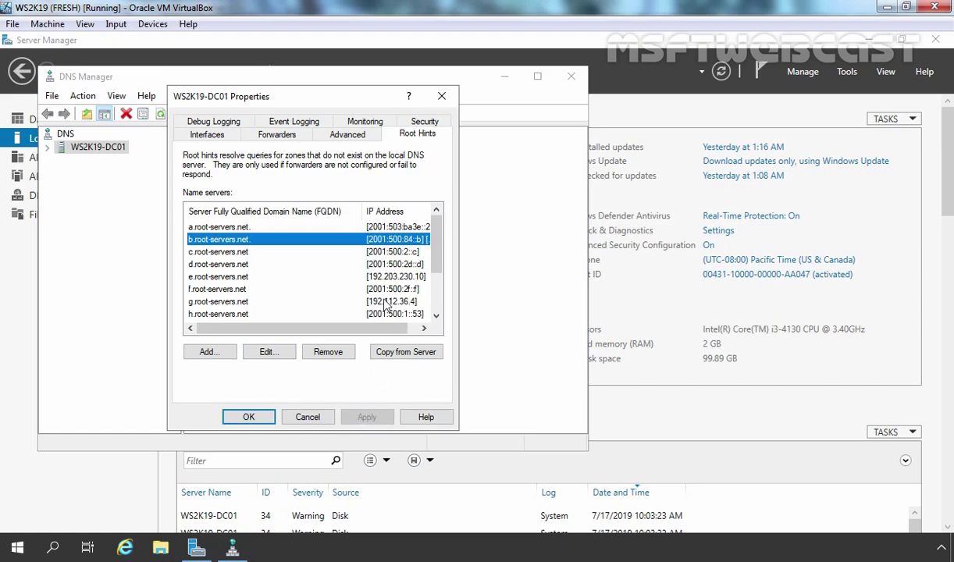
left_click_drag(379, 328, 301, 330)
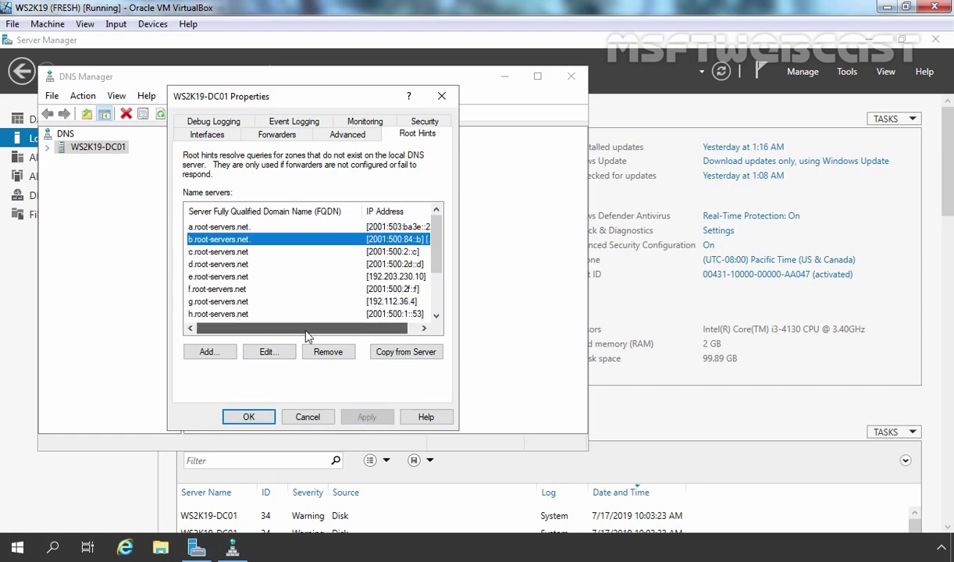